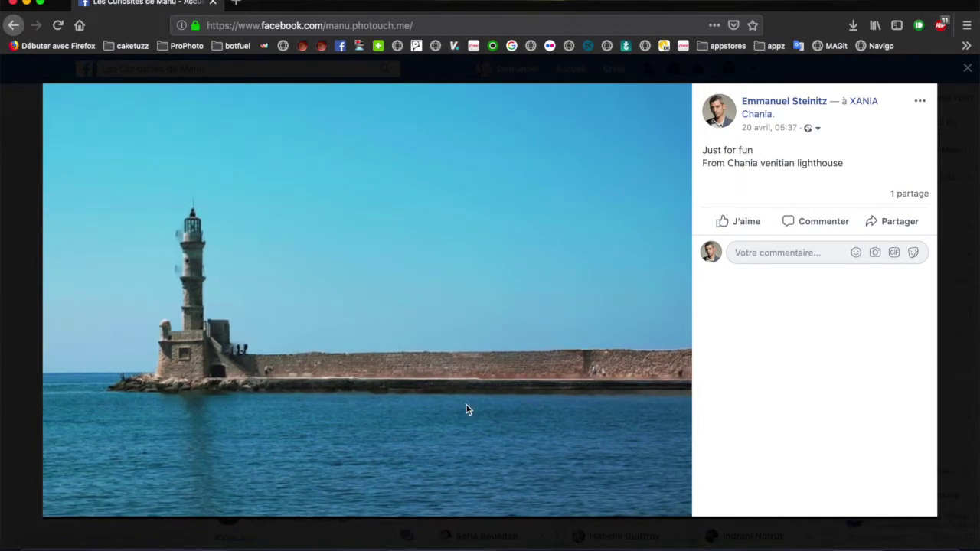
Step: Leave Facebook and bring up DSCF5272_depth.psd, the lighthouse photo, in Photoshop
{"action": "left_click", "coordinate": [323, 455]}
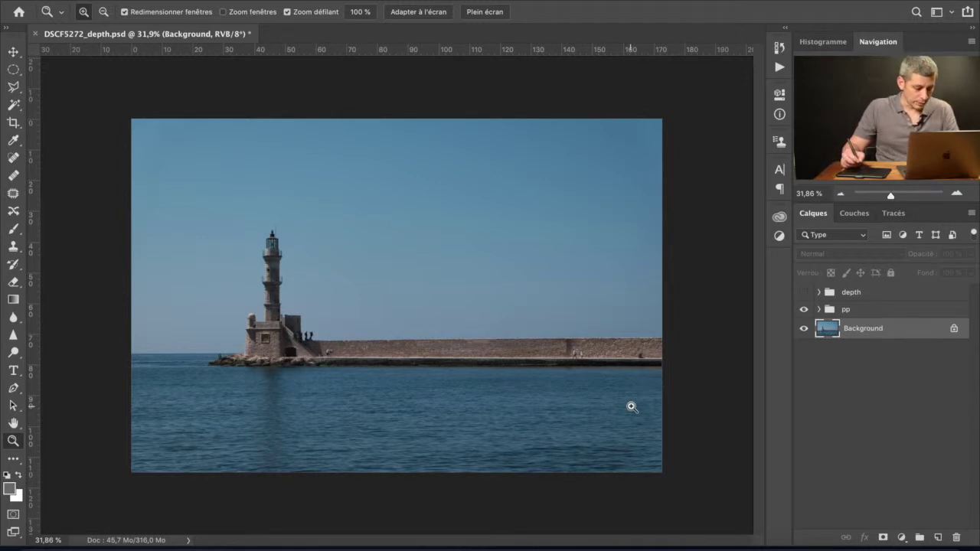
Step: With the Pen tool, trace the horizon from the left edge to the rocks
{"action": "key", "text": "p"}
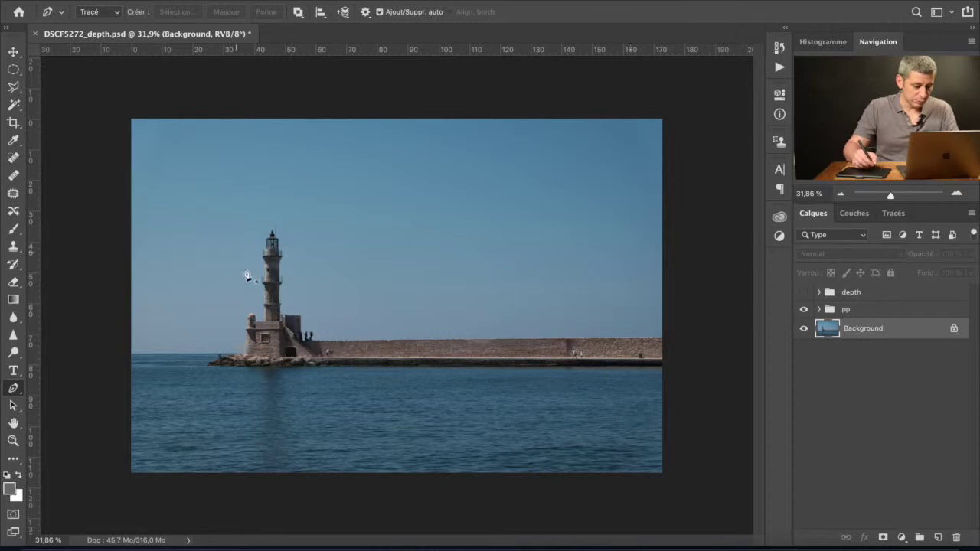
{"action": "mouse_move", "coordinate": [140, 348]}
{"action": "left_mouse_down"}
{"action": "mouse_move", "coordinate": [268, 352]}
{"action": "mouse_move", "coordinate": [339, 317]}
{"action": "left_mouse_up"}
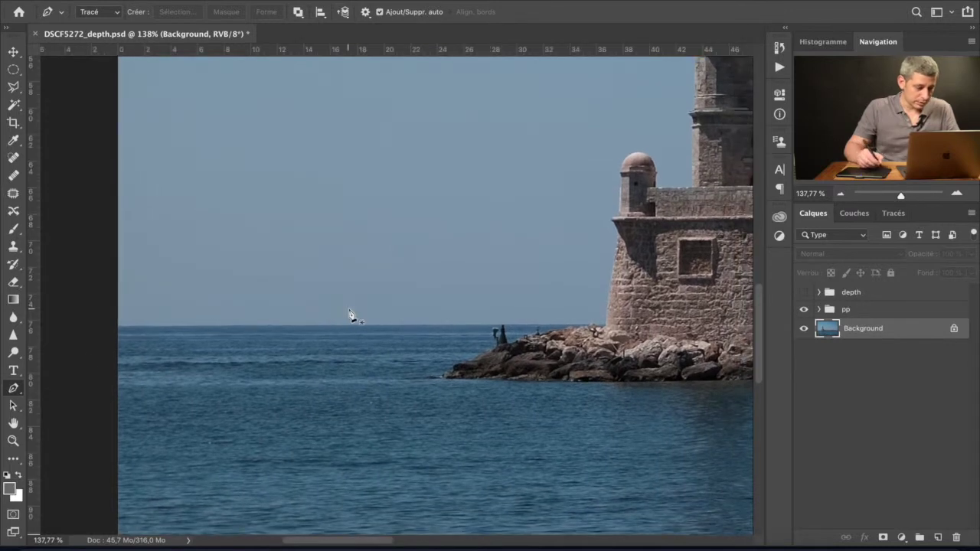
{"action": "left_click", "coordinate": [95, 328]}
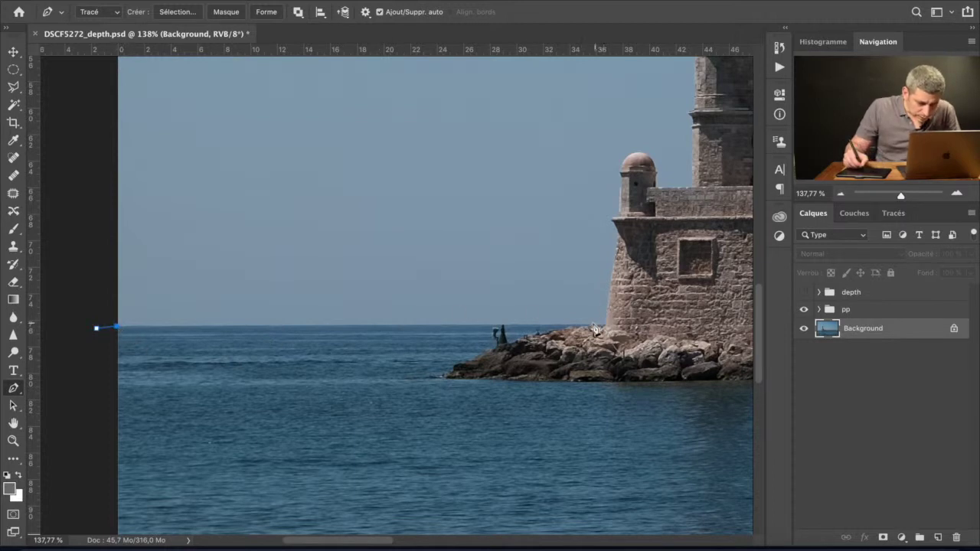
{"action": "left_click", "coordinate": [604, 328]}
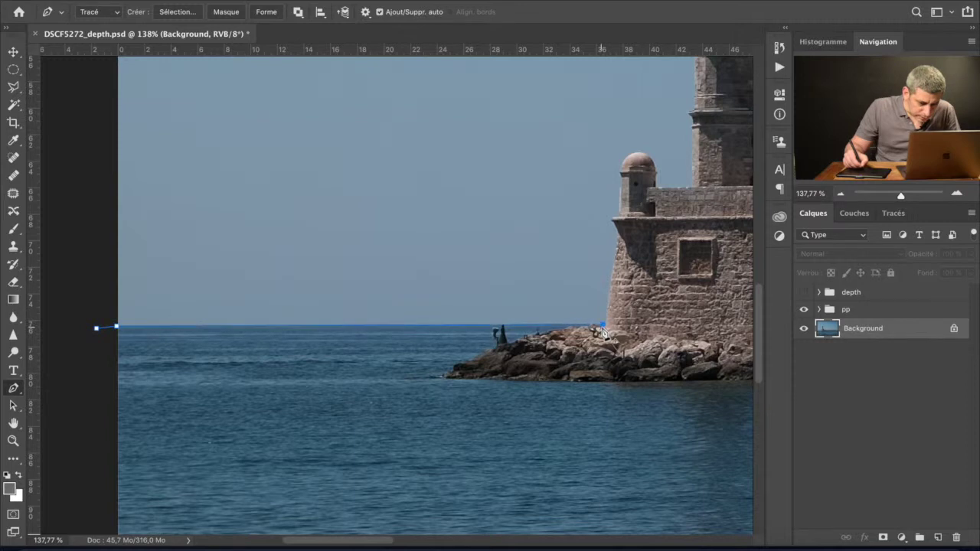
{"action": "key", "text": "z"}
{"action": "left_click_drag", "start_coordinate": [604, 329], "coordinate": [680, 300]}
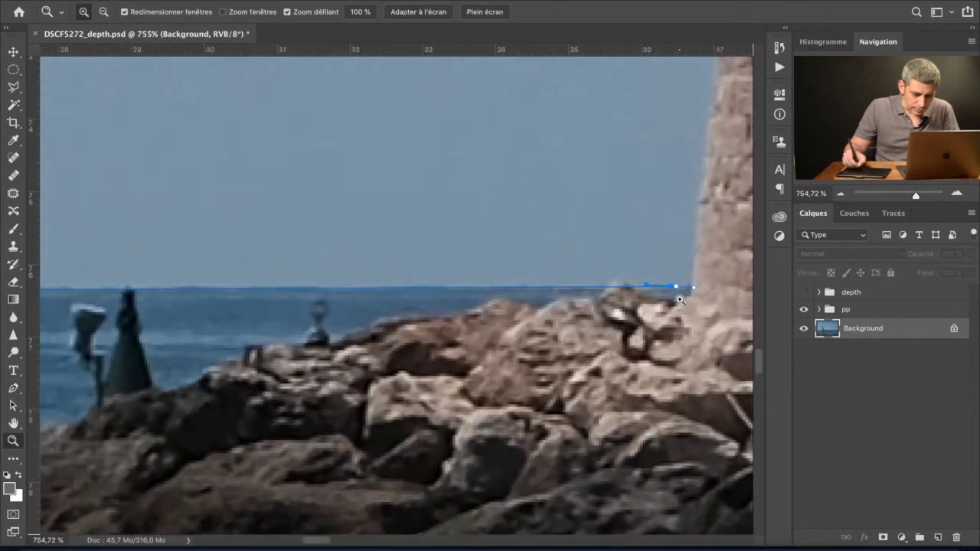
{"action": "key", "text": "p"}
Step: Follow the rock outline leftward, removing one misplaced anchor and tracing the small dark figure
{"action": "left_click", "coordinate": [650, 297]}
{"action": "left_click", "coordinate": [619, 278]}
{"action": "left_click", "coordinate": [594, 296]}
{"action": "left_click", "coordinate": [547, 303]}
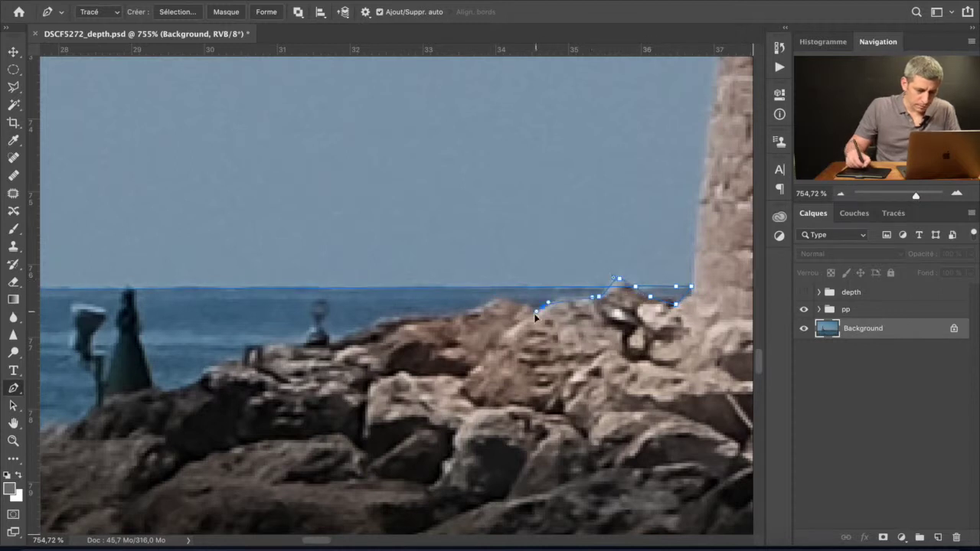
{"action": "left_click", "coordinate": [506, 298]}
{"action": "left_click", "coordinate": [470, 309]}
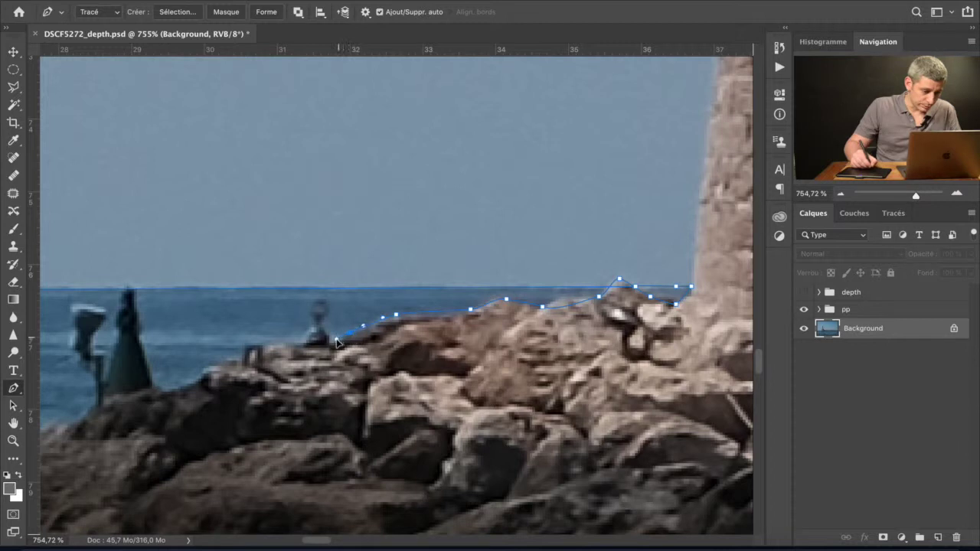
{"action": "key", "text": "ctrl+z"}
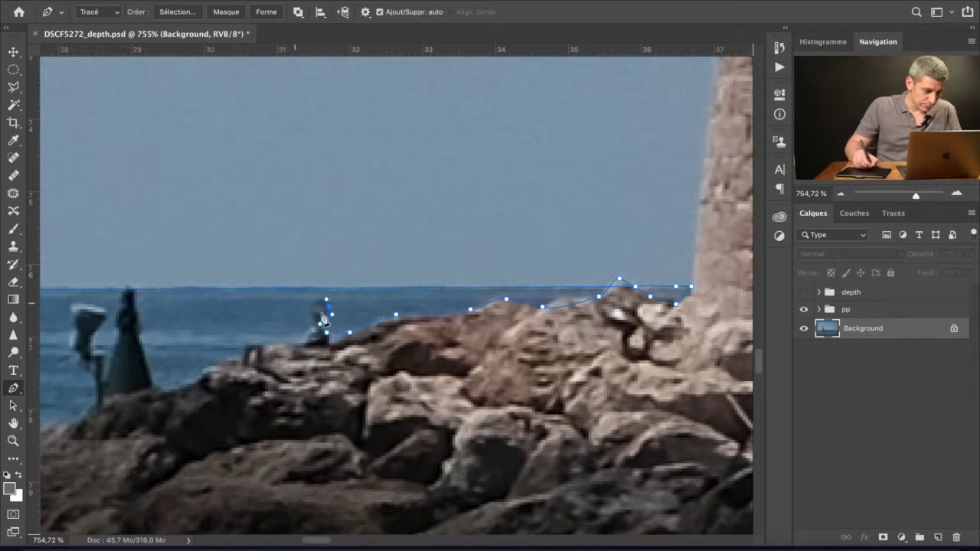
{"action": "left_click", "coordinate": [258, 344]}
{"action": "left_click", "coordinate": [213, 360]}
{"action": "left_click", "coordinate": [159, 389]}
{"action": "left_click", "coordinate": [139, 337]}
Step: Continue the path along the rocks around the left dark figure to the rock's slope
{"action": "left_click", "coordinate": [130, 287]}
{"action": "left_click", "coordinate": [115, 310]}
{"action": "left_click", "coordinate": [114, 352]}
{"action": "left_click", "coordinate": [101, 371]}
{"action": "left_click", "coordinate": [98, 353]}
{"action": "left_click", "coordinate": [98, 329]}
{"action": "left_click", "coordinate": [107, 308]}
{"action": "left_click", "coordinate": [92, 407]}
{"action": "left_click_drag", "start_coordinate": [91, 406], "coordinate": [374, 226]}
Step: Trace down the rock's left slope and around its tip to the waterline
{"action": "left_click", "coordinate": [338, 244]}
{"action": "left_click", "coordinate": [271, 277]}
{"action": "left_click", "coordinate": [215, 303]}
{"action": "left_click", "coordinate": [189, 309]}
{"action": "left_click", "coordinate": [150, 327]}
{"action": "left_click", "coordinate": [143, 357]}
{"action": "left_click", "coordinate": [122, 364]}
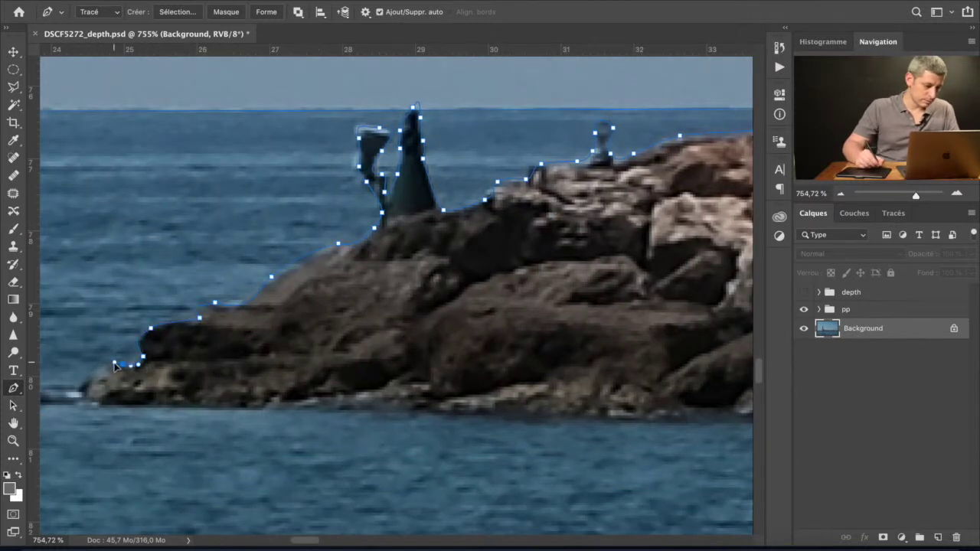
{"action": "left_click", "coordinate": [104, 402]}
Step: Follow the waterline, extend anchors beyond the image edges and close the path
{"action": "left_click_drag", "start_coordinate": [104, 403], "coordinate": [296, 326]}
{"action": "left_click", "coordinate": [500, 334]}
{"action": "mouse_move", "coordinate": [584, 367]}
{"action": "left_mouse_down"}
{"action": "mouse_move", "coordinate": [449, 383]}
{"action": "mouse_move", "coordinate": [513, 388]}
{"action": "mouse_move", "coordinate": [437, 424]}
{"action": "left_mouse_up"}
{"action": "left_click", "coordinate": [650, 363]}
{"action": "left_click", "coordinate": [671, 431]}
{"action": "left_click", "coordinate": [643, 491]}
{"action": "left_click", "coordinate": [149, 494]}
{"action": "left_click", "coordinate": [73, 409]}
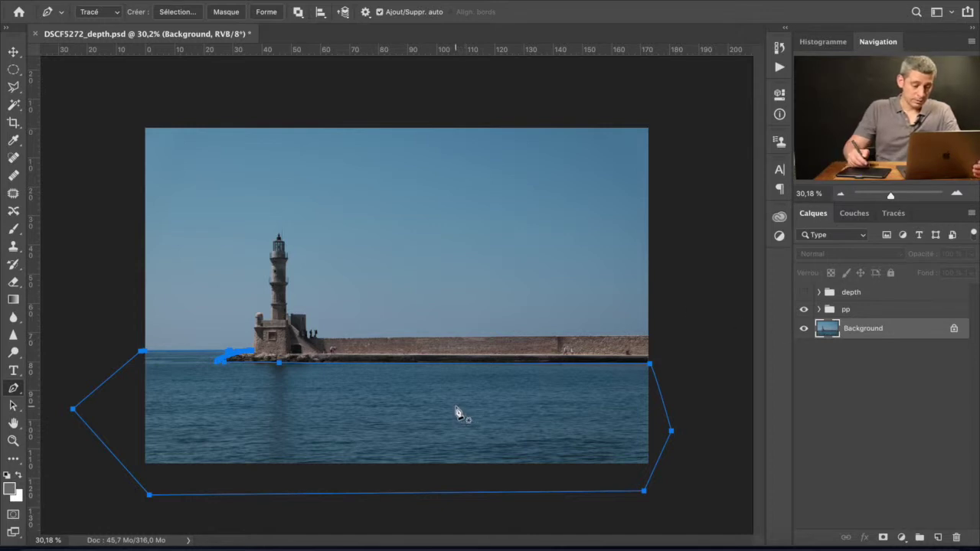
Step: Turn the closed sea path into a selection with Définir une sélection, feather 0.4 px
{"action": "right_click", "coordinate": [455, 410]}
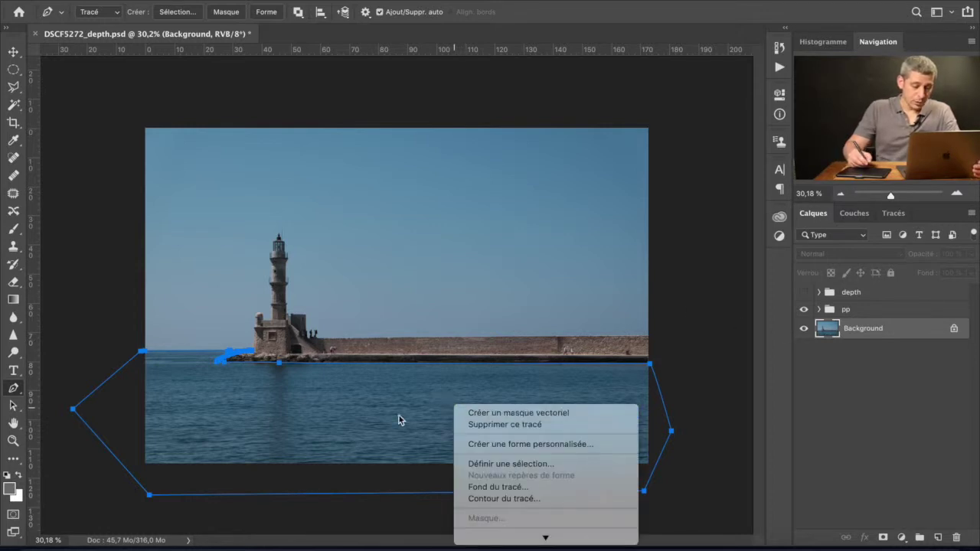
{"action": "left_click", "coordinate": [511, 464]}
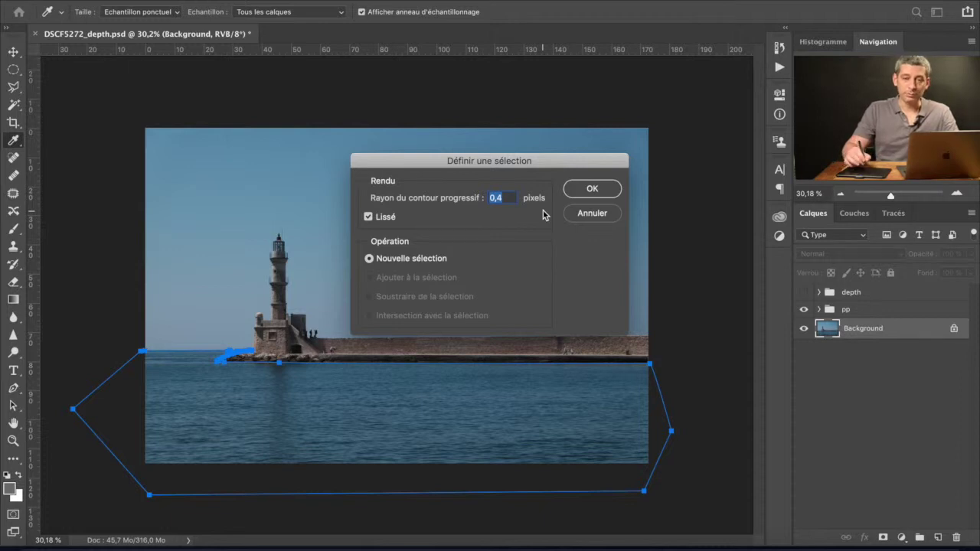
{"action": "left_click", "coordinate": [617, 192]}
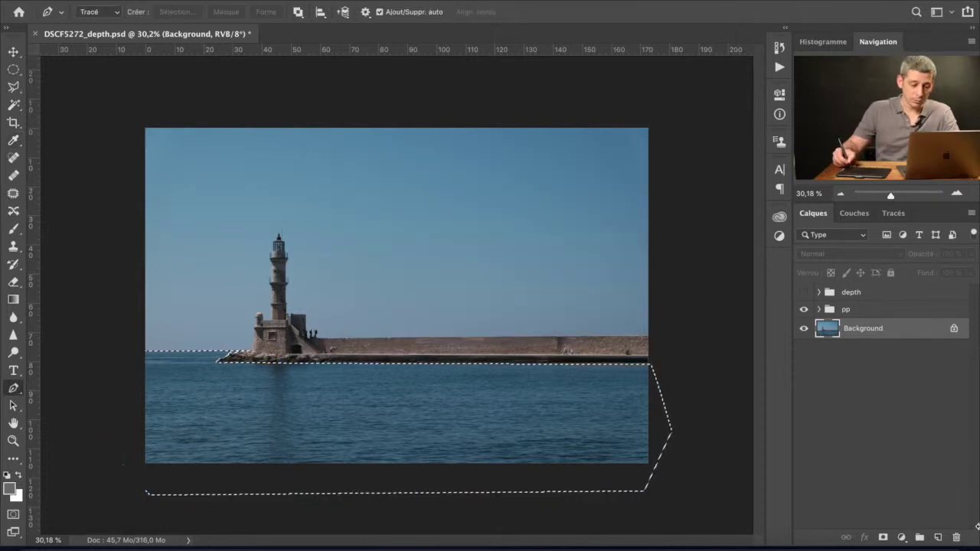
Step: Add a new layer above the pp group and set the Gradient tool with white foreground
{"action": "left_click", "coordinate": [938, 537]}
{"action": "key", "text": "ctrl+bracketright"}
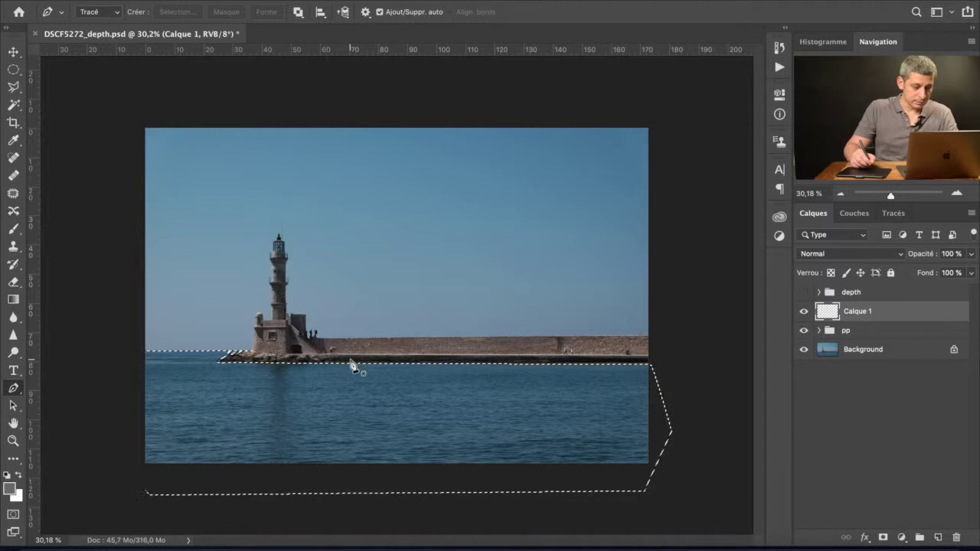
{"action": "key", "text": "g"}
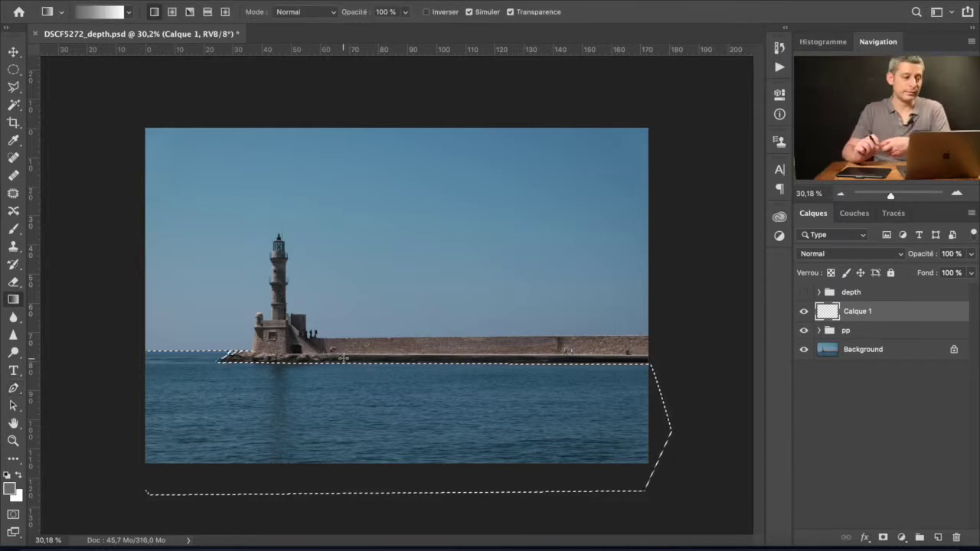
{"action": "key", "text": "d"}
{"action": "key", "text": "x"}
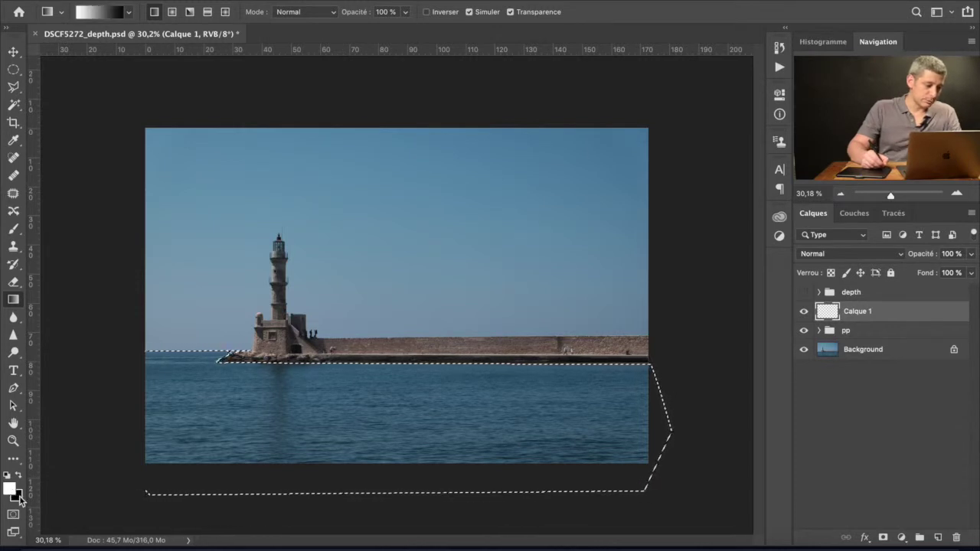
Step: Set the background colour to dark grey #444444
{"action": "left_click", "coordinate": [17, 495]}
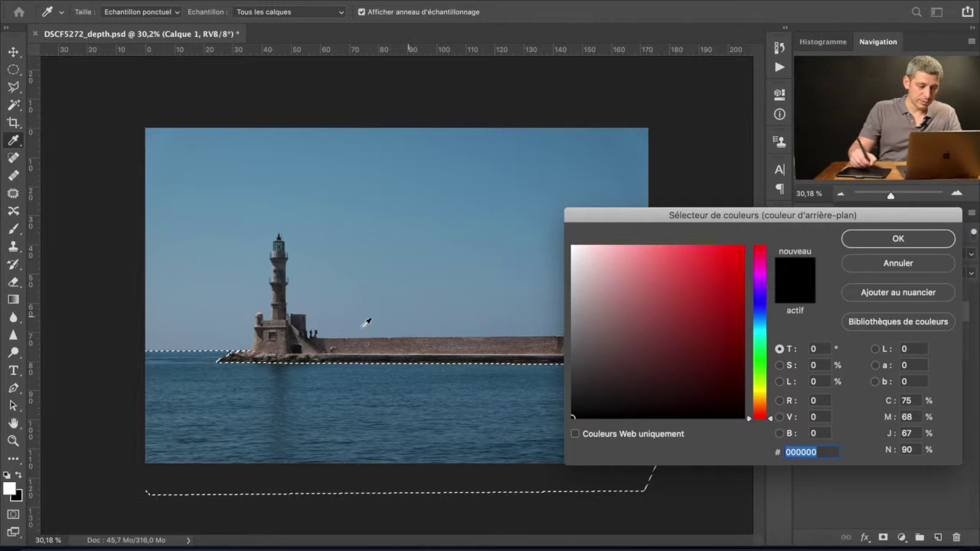
{"action": "left_click", "coordinate": [571, 368]}
{"action": "left_click", "coordinate": [571, 372]}
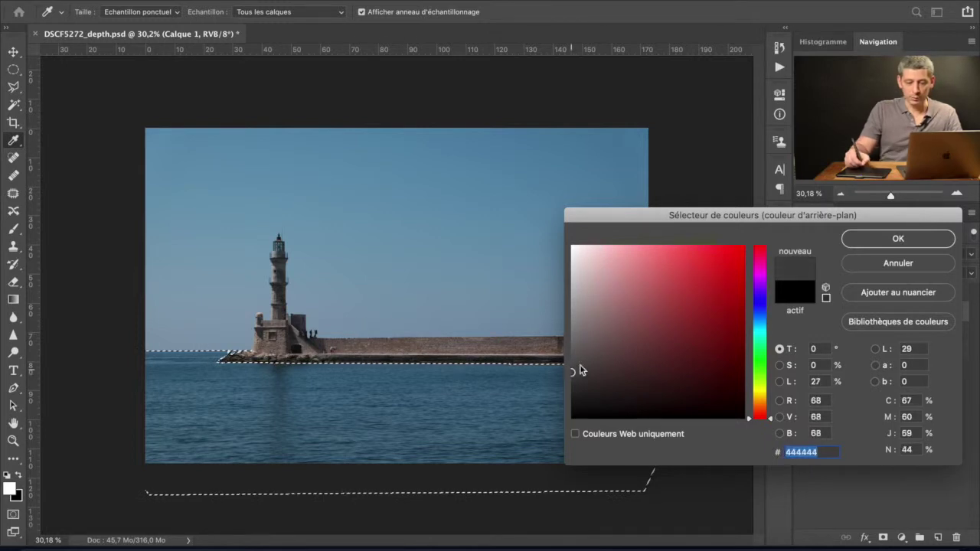
{"action": "left_click", "coordinate": [878, 247]}
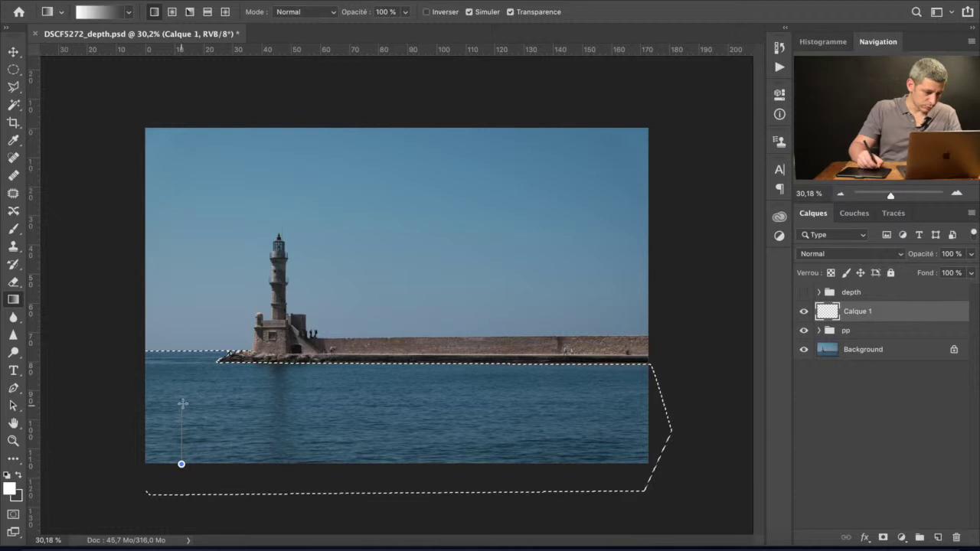
Step: Fill the sea selection with a dark-grey-to-white gradient on layer mer, then deselect
{"action": "left_click_drag", "start_coordinate": [183, 392], "coordinate": [177, 369]}
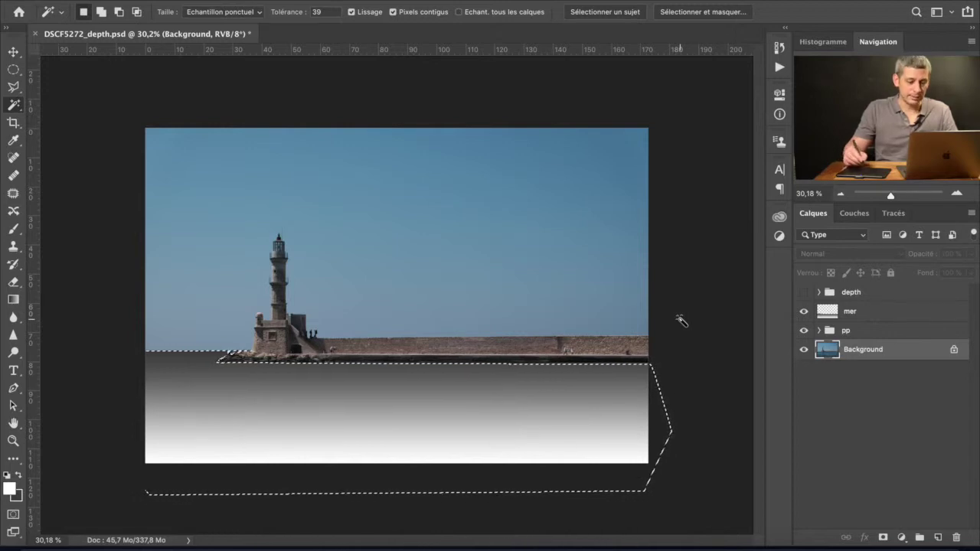
{"action": "key", "text": "ctrl+d"}
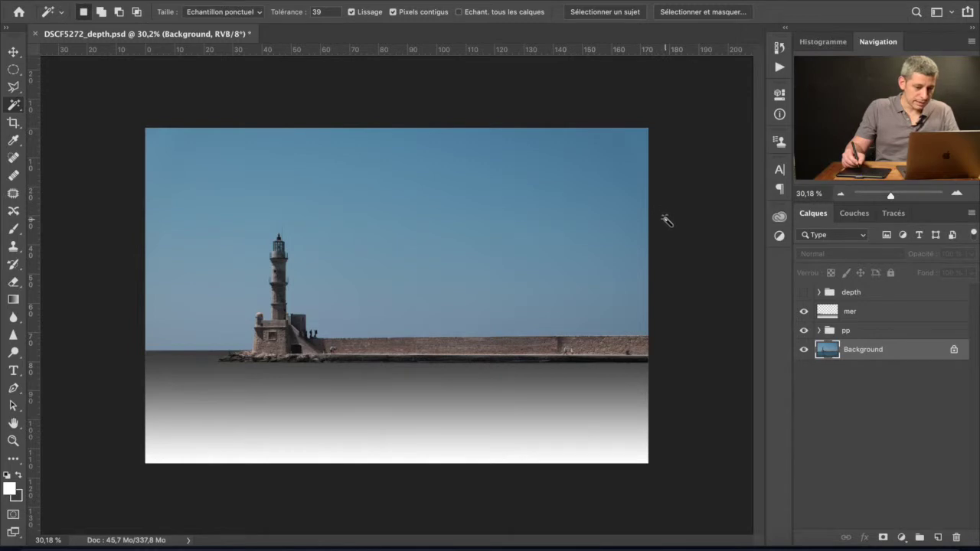
Step: Magic-wand the sky at tolerance 28, Shift-adding the top-right and remaining sky patches
{"action": "left_click", "coordinate": [578, 251]}
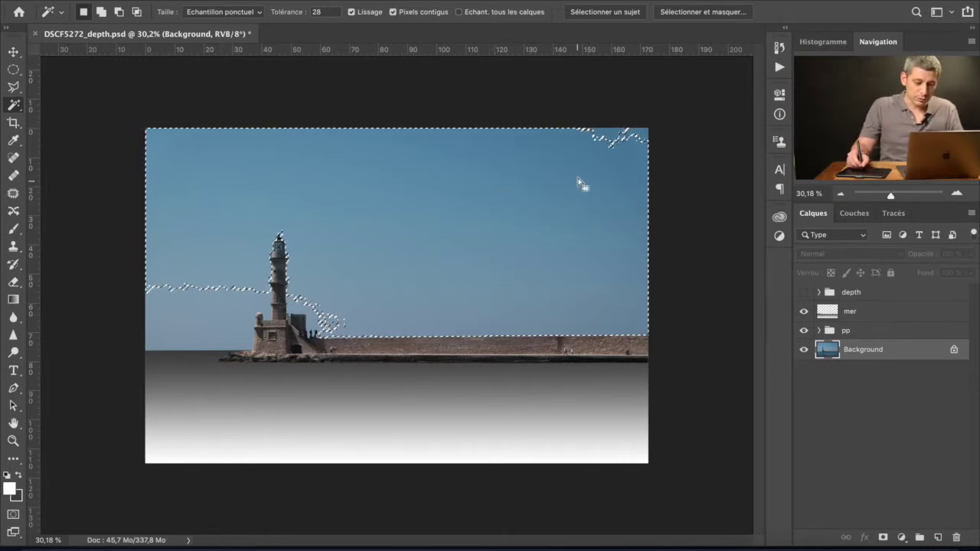
{"action": "key", "text": "shift"}
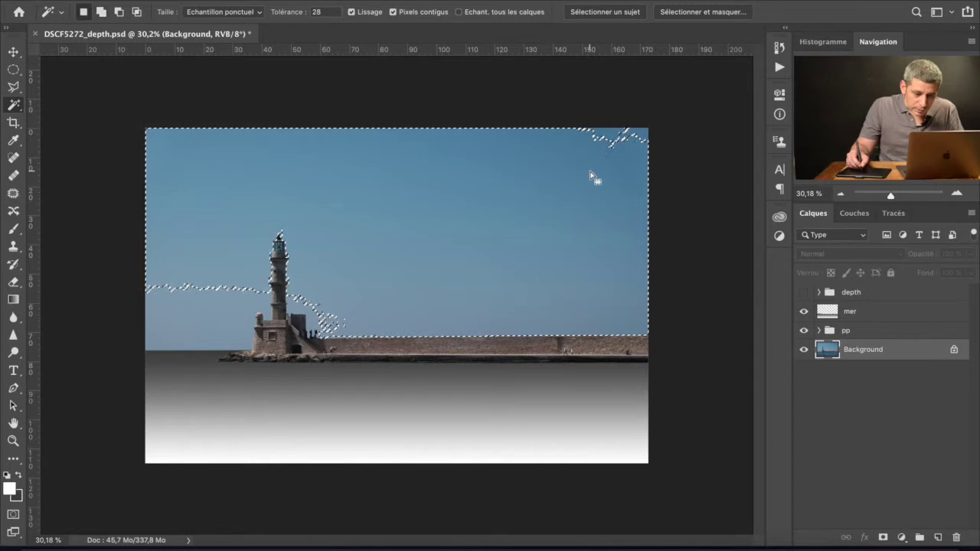
{"action": "left_click", "coordinate": [614, 144]}
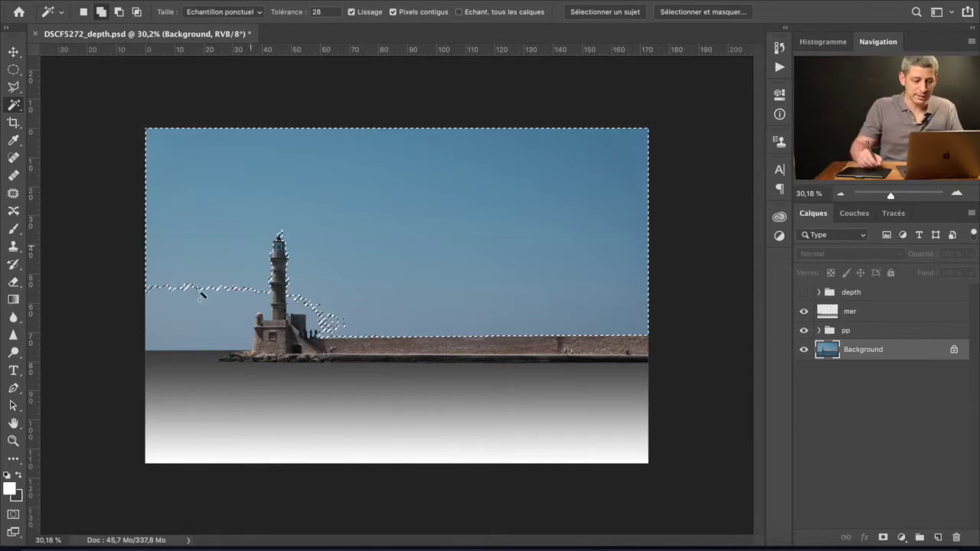
{"action": "left_click", "coordinate": [184, 321], "text": "shift"}
{"action": "left_click", "coordinate": [850, 311]}
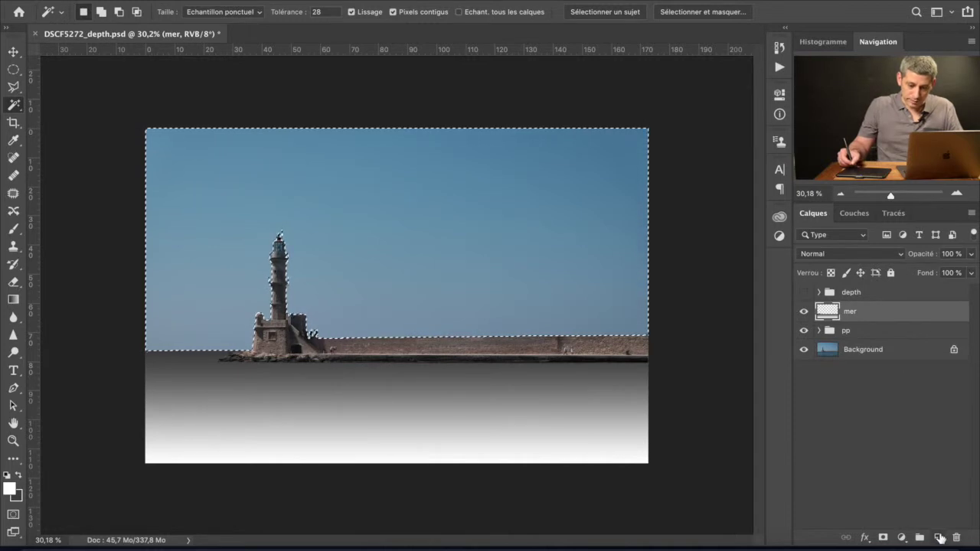
Step: Add a new layer above mer and name it ciel
{"action": "left_click", "coordinate": [939, 539]}
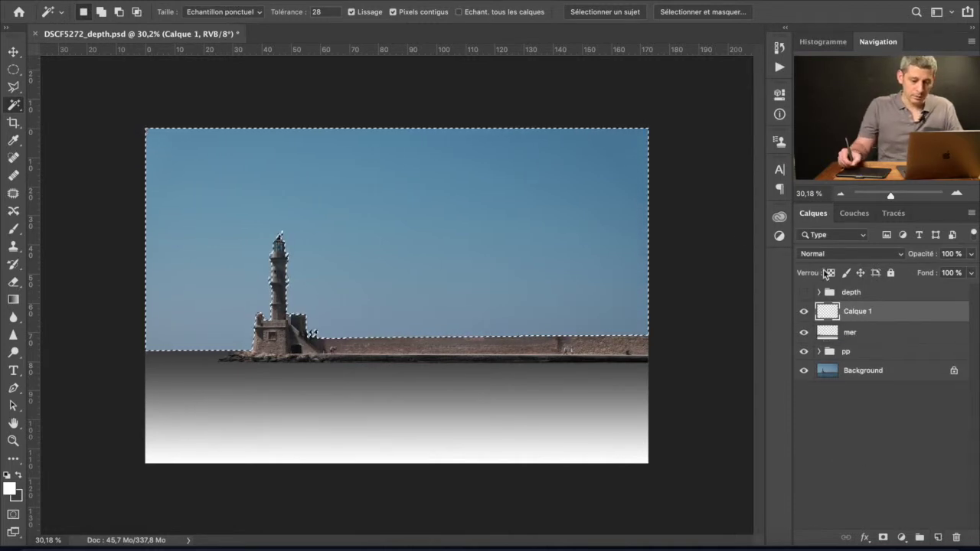
{"action": "double_click", "coordinate": [857, 311]}
{"action": "type", "text": "ciel"}
{"action": "key", "text": "Return"}
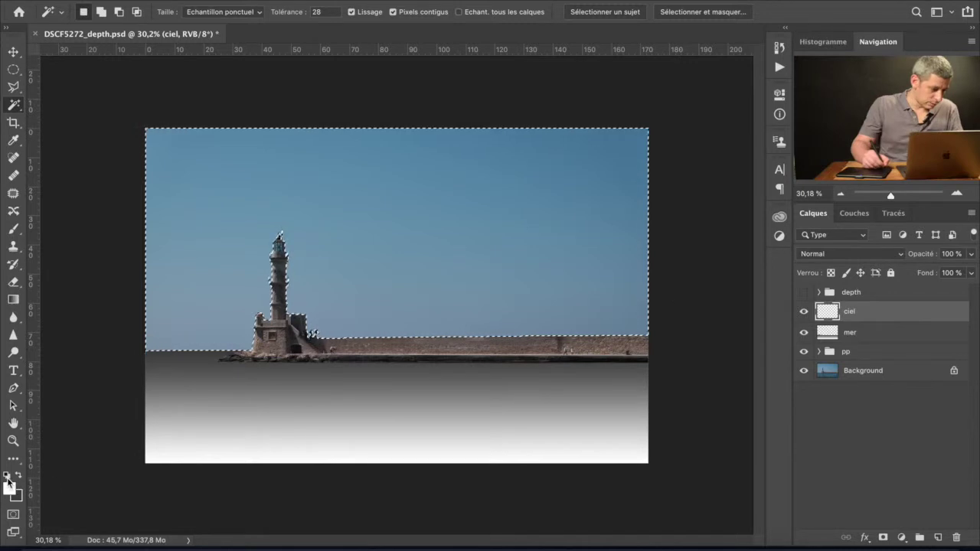
Step: Fill the sky selection with black on ciel and add another empty layer above it
{"action": "left_click", "coordinate": [7, 476]}
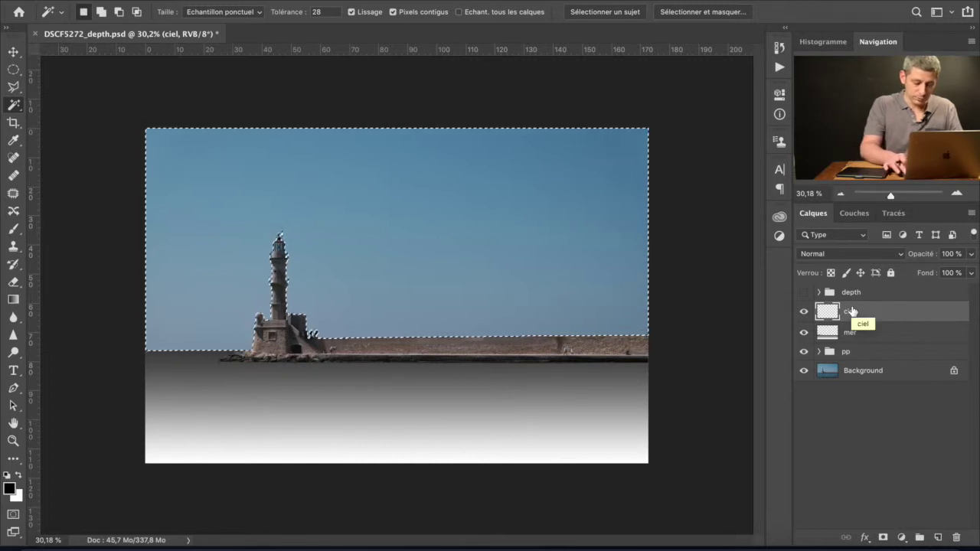
{"action": "key", "text": "alt+BackSpace"}
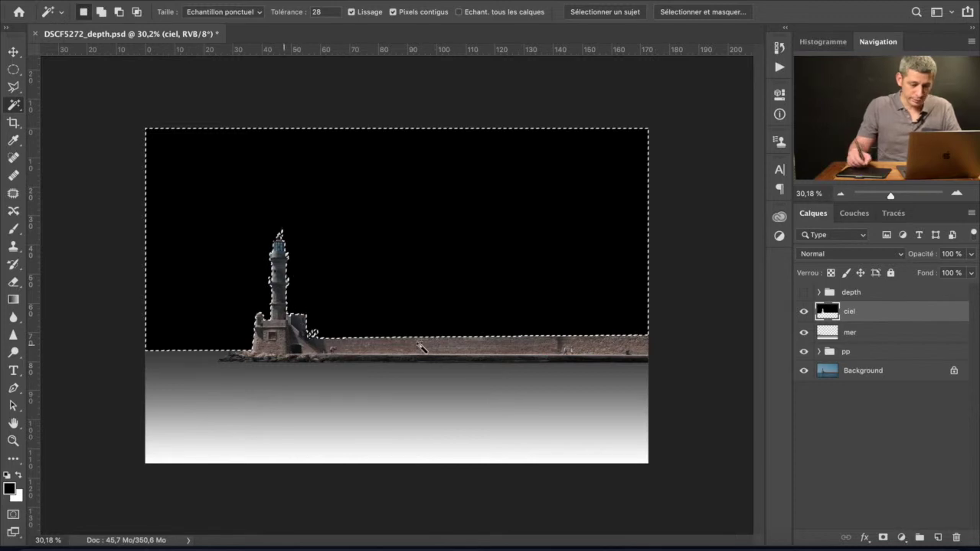
{"action": "left_click", "coordinate": [939, 538]}
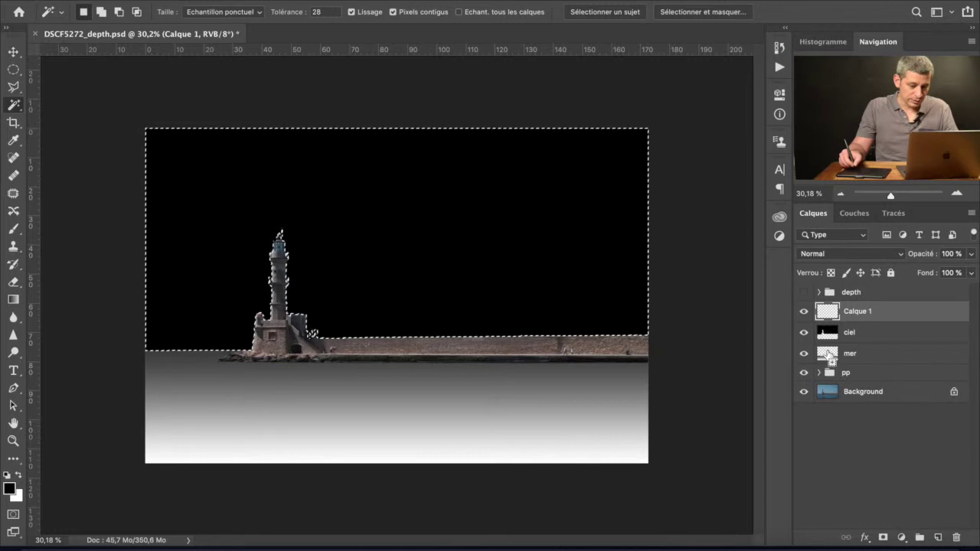
Step: Add the mer layer's sea to the selection, then invert to isolate lighthouse and jetty
{"action": "left_click", "coordinate": [827, 354], "text": "ctrl+shift"}
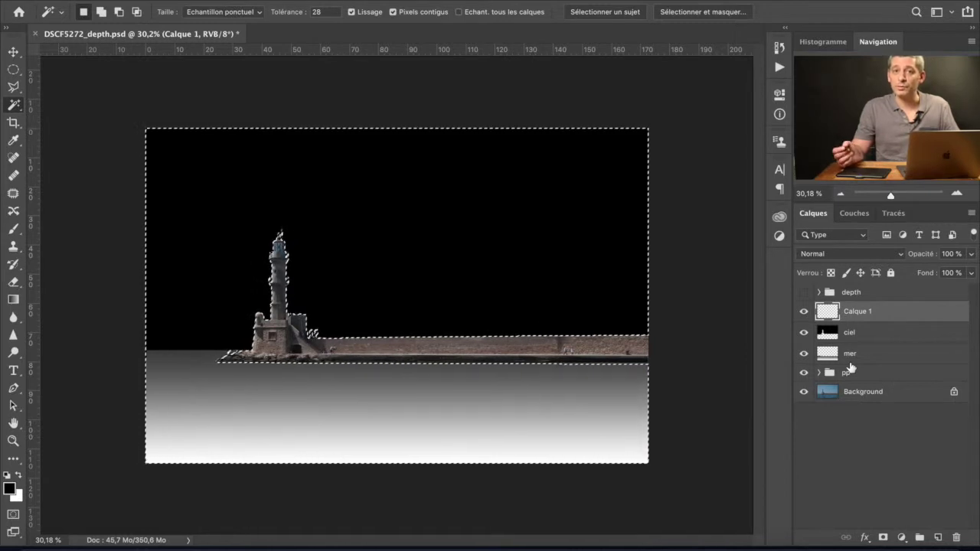
{"action": "key", "text": "ctrl+shift+i"}
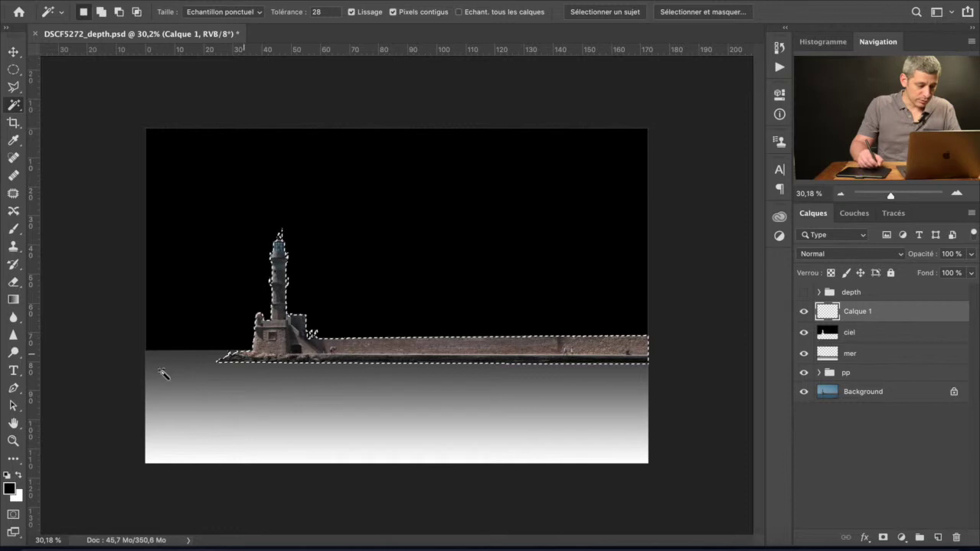
Step: Sample the sea's dark grey and fill the lighthouse and jetty with it on Calque 1
{"action": "key", "text": "super+space"}
{"action": "left_click_drag", "start_coordinate": [172, 368], "coordinate": [292, 368]}
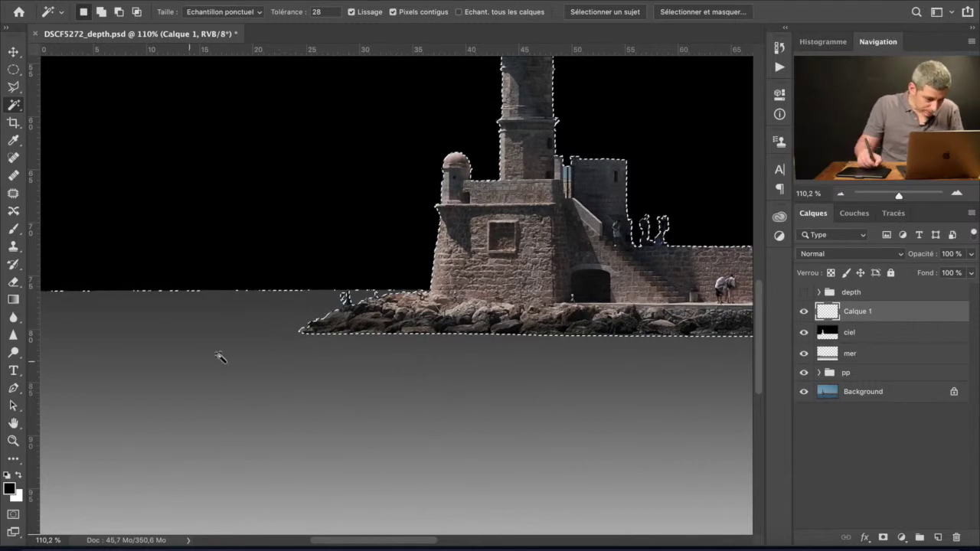
{"action": "key", "text": "g"}
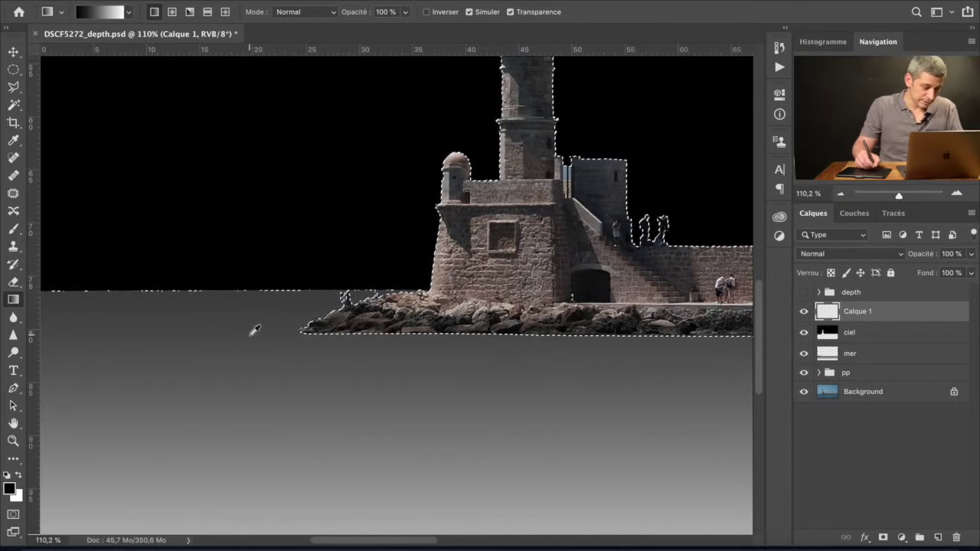
{"action": "left_click", "coordinate": [256, 326], "text": "alt"}
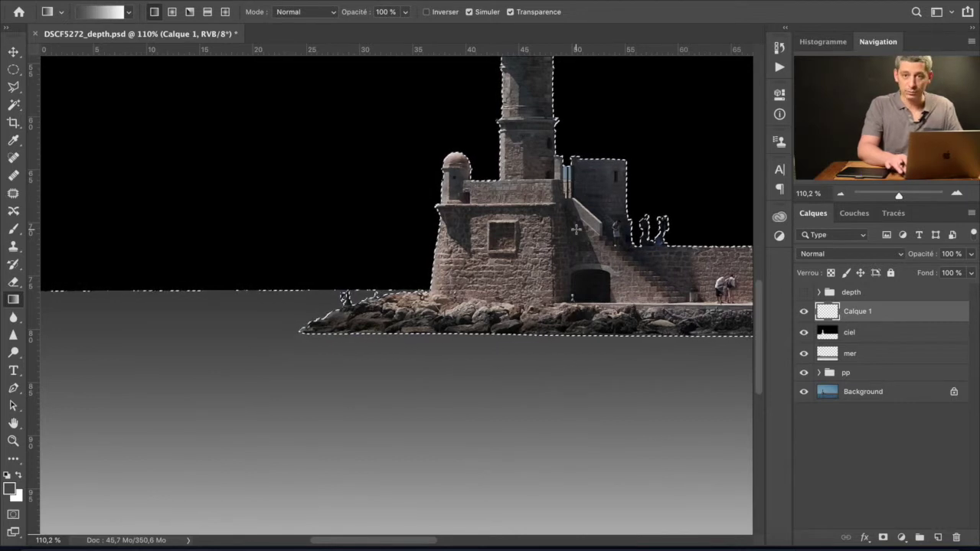
{"action": "key", "text": "alt+BackSpace"}
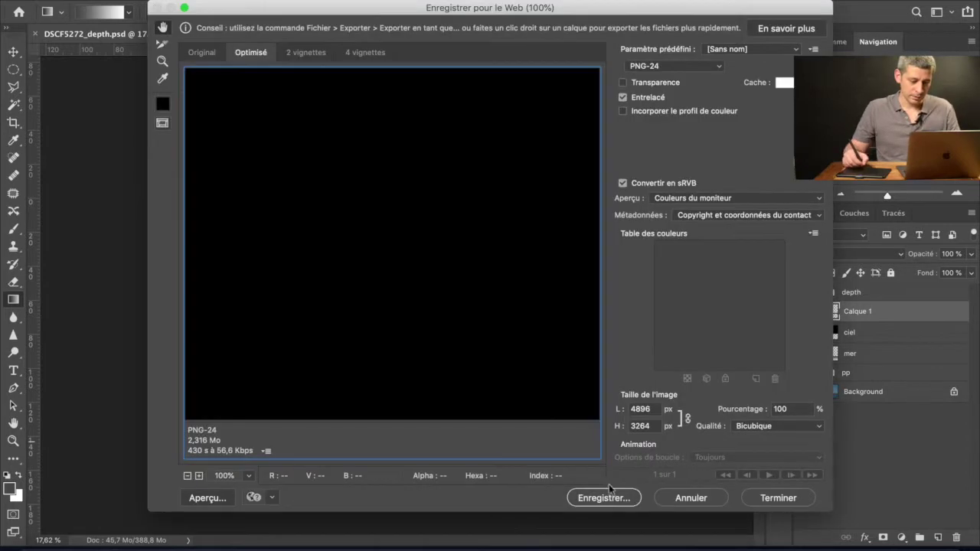
Step: Save the depth map as DSCF5272_depth.png in Bureau, then hide Calque 1 and the depth layers
{"action": "left_click", "coordinate": [610, 498]}
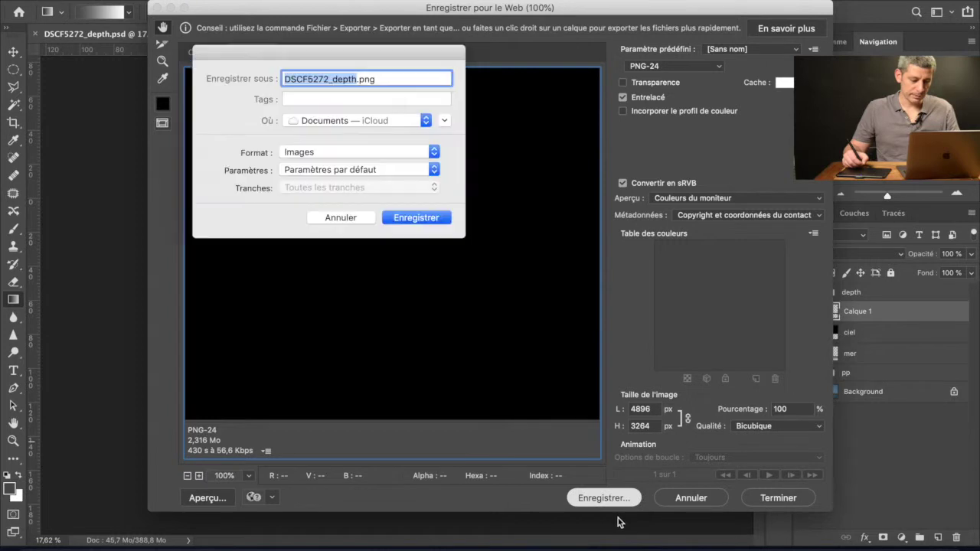
{"action": "left_click", "coordinate": [353, 79]}
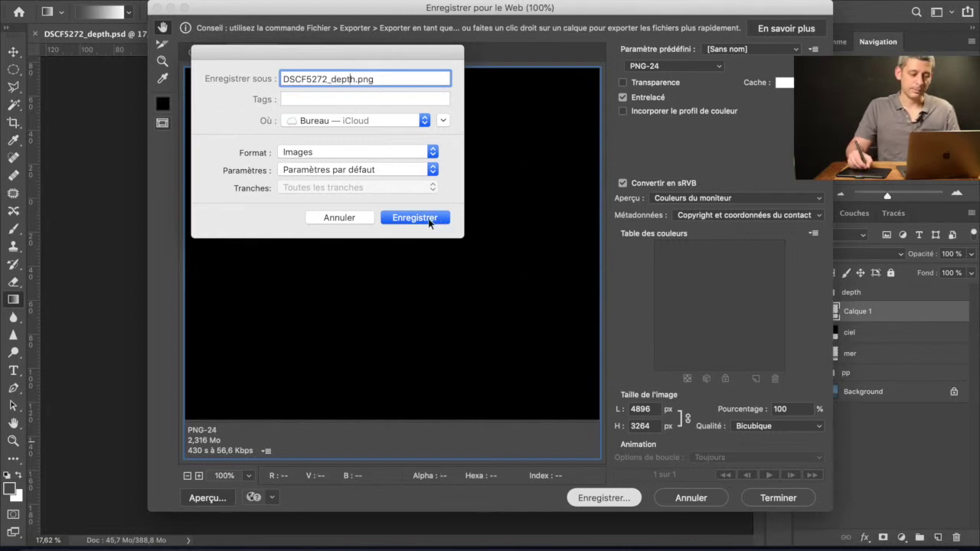
{"action": "left_click", "coordinate": [429, 221]}
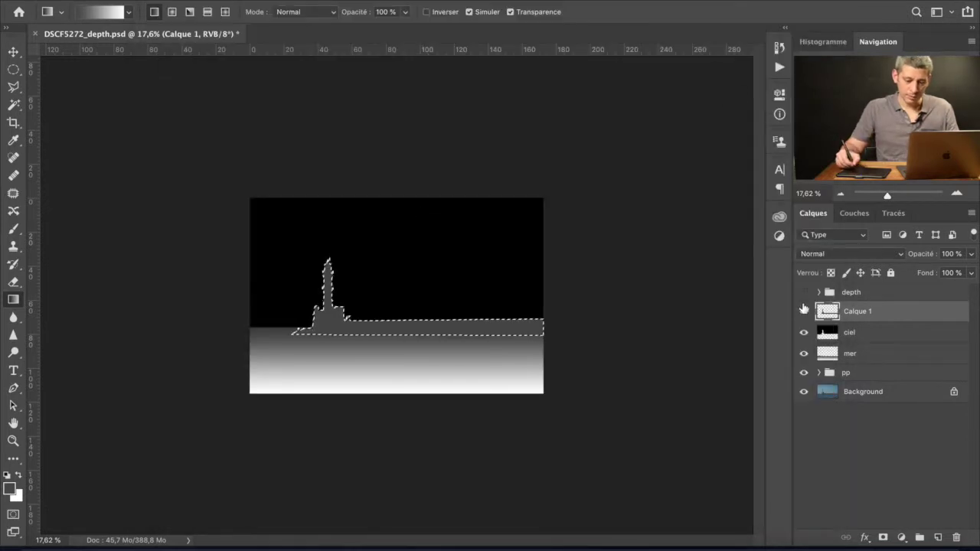
{"action": "left_click", "coordinate": [804, 312]}
{"action": "left_click", "coordinate": [804, 353]}
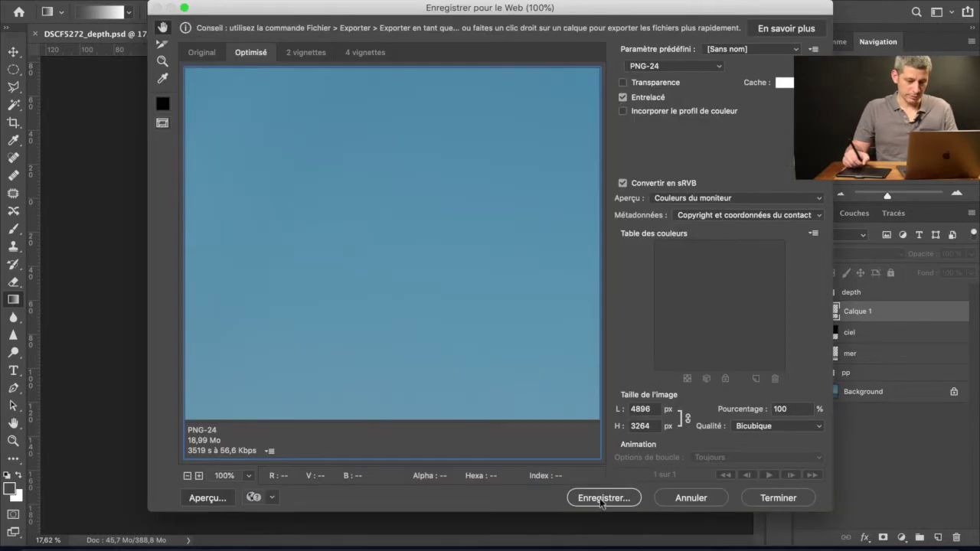
Step: Save the colour lighthouse photo as DSCF5272.png in Bureau, removing the _depth suffix from the name
{"action": "left_click", "coordinate": [604, 498]}
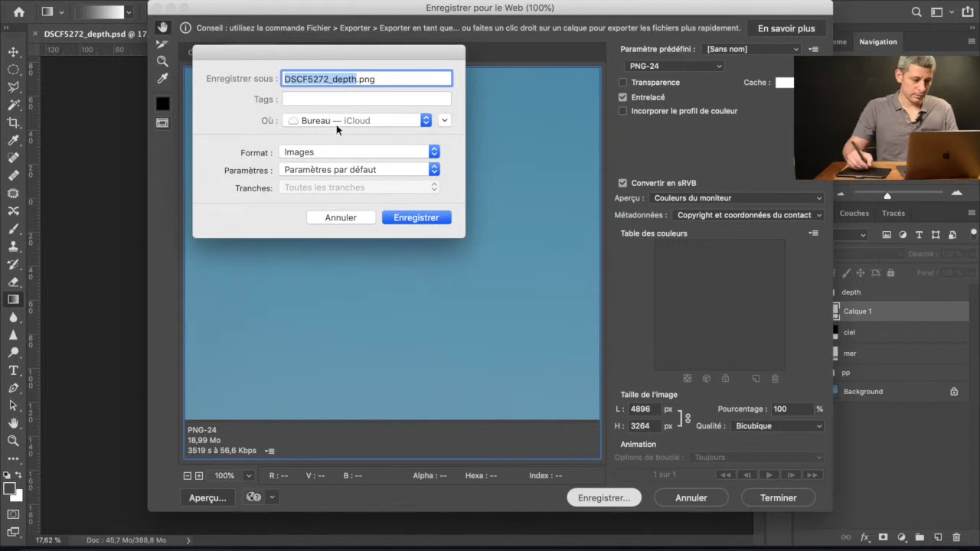
{"action": "left_click", "coordinate": [355, 79]}
{"action": "key", "text": "BackSpace"}
{"action": "key", "text": "BackSpace"}
{"action": "key", "text": "BackSpace"}
{"action": "key", "text": "BackSpace"}
{"action": "key", "text": "BackSpace"}
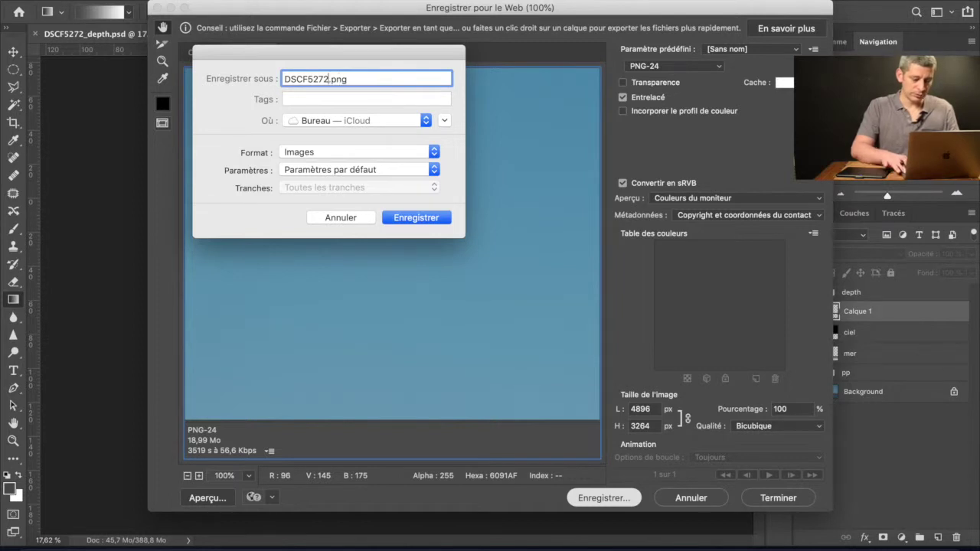
{"action": "key", "text": "Return"}
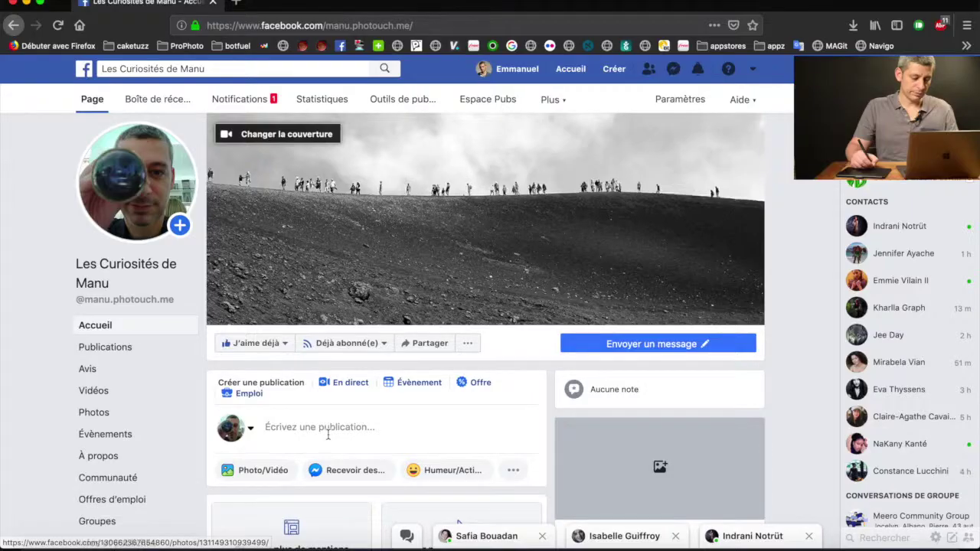
Step: Upload DSCF5272.png and its depth map into a new page post so Facebook builds a 3D photo preview
{"action": "left_click", "coordinate": [327, 433]}
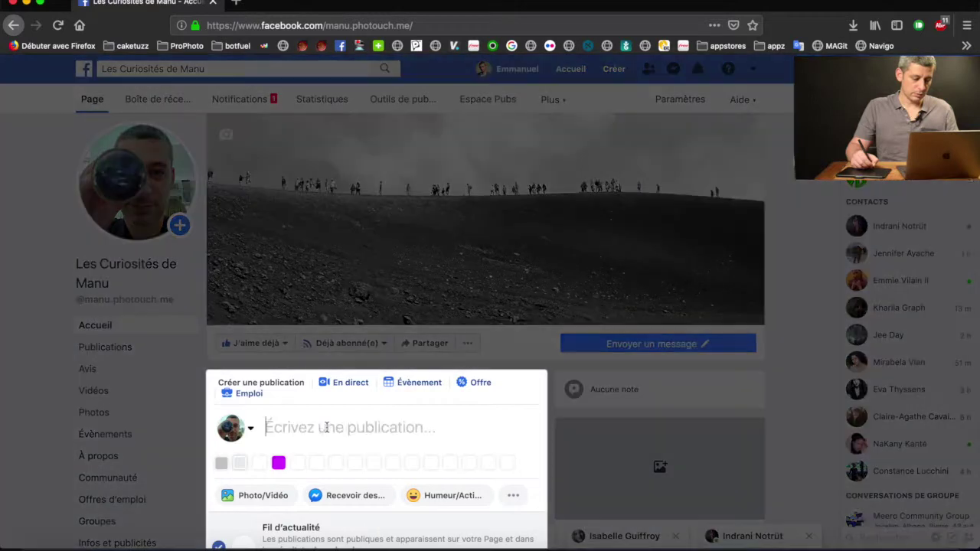
{"action": "left_click", "coordinate": [264, 497]}
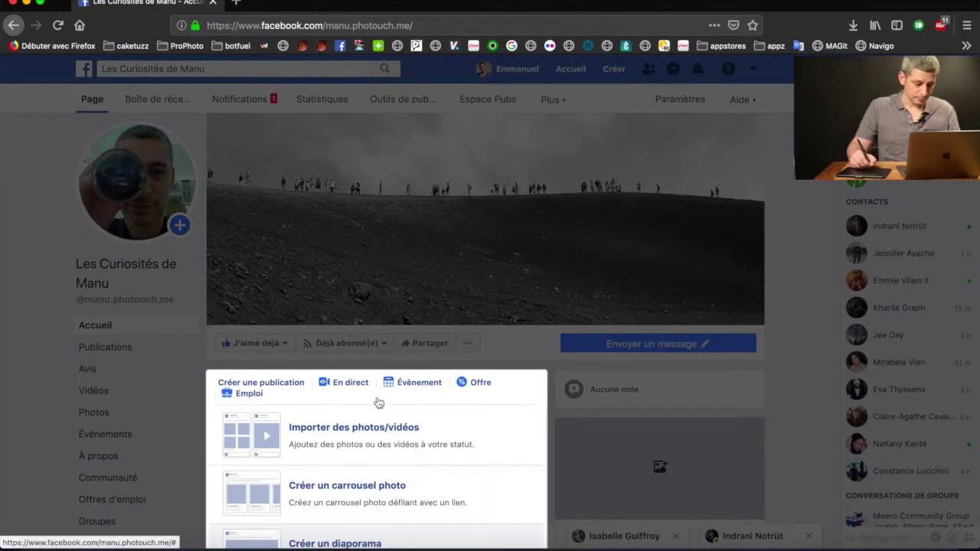
{"action": "left_click", "coordinate": [373, 434]}
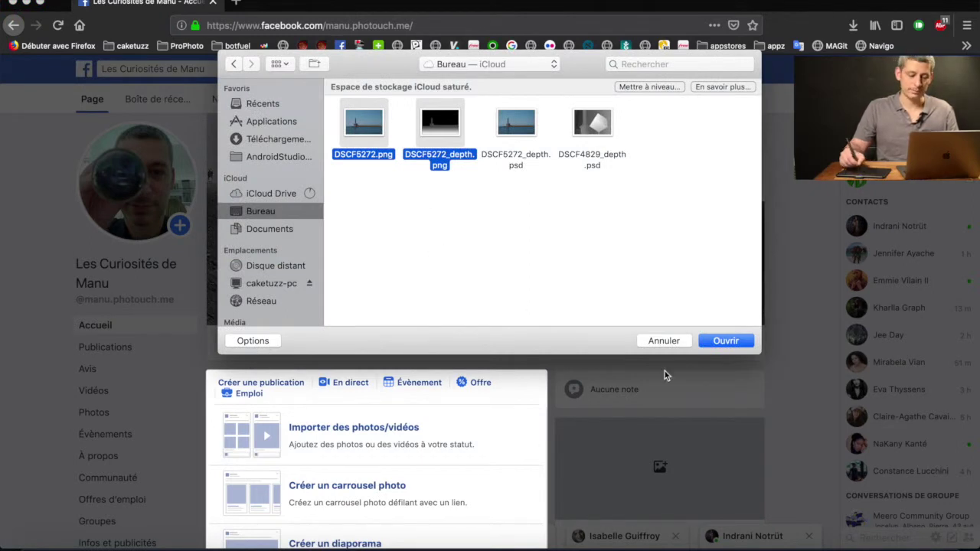
{"action": "left_click", "coordinate": [746, 342]}
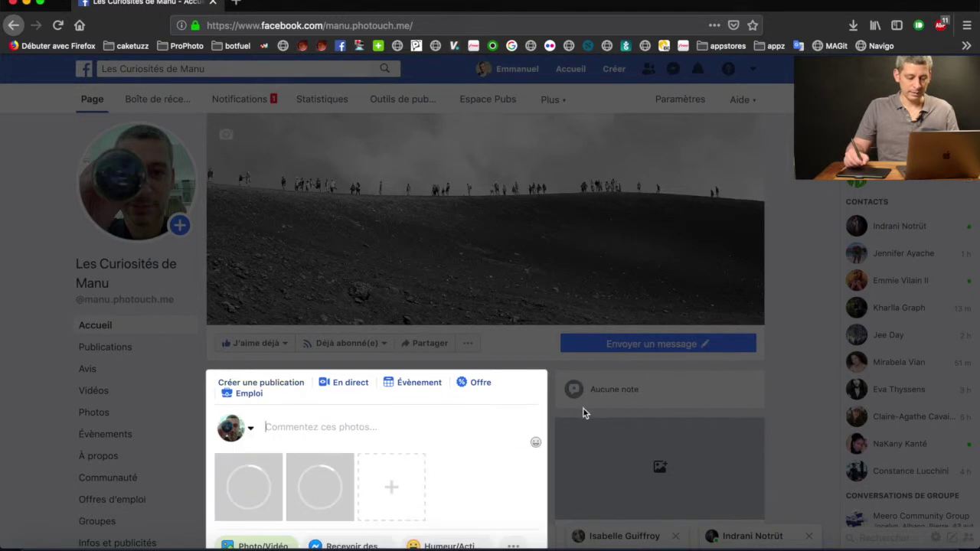
{"action": "scroll", "coordinate": [583, 431], "scroll_direction": "down", "scroll_amount": 5}
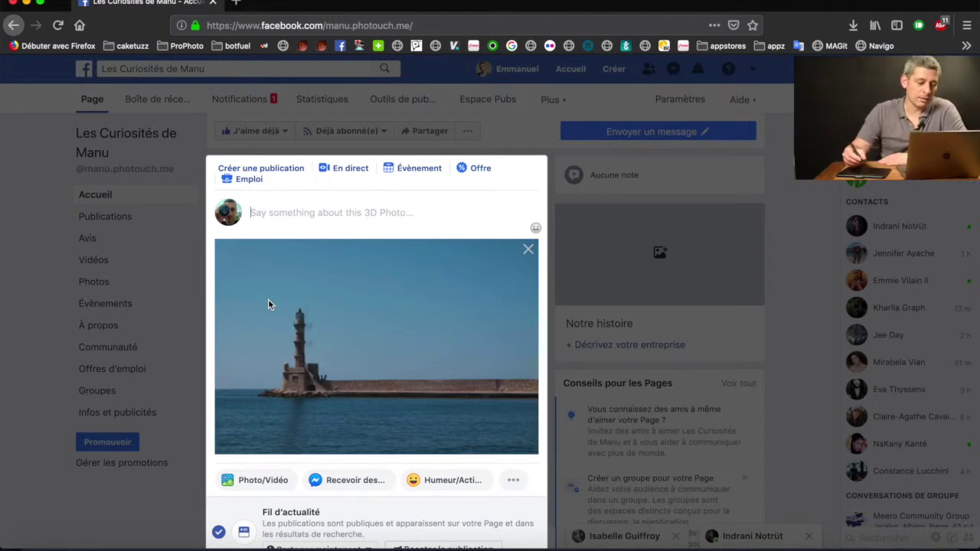
{"action": "left_click", "coordinate": [770, 547]}
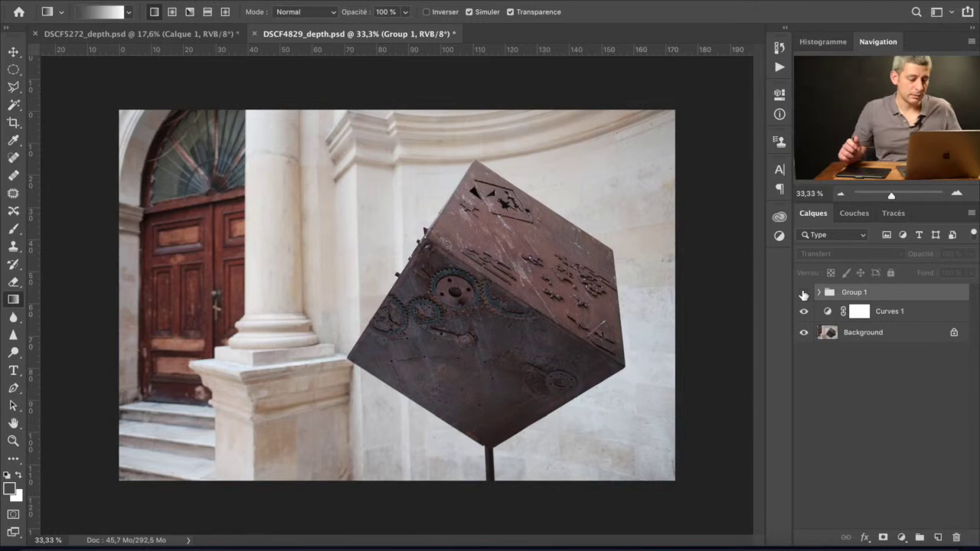
Step: Toggle Group 1 repeatedly to compare the cube photo and its depth map, ending with the depth map visible
{"action": "left_click", "coordinate": [803, 293]}
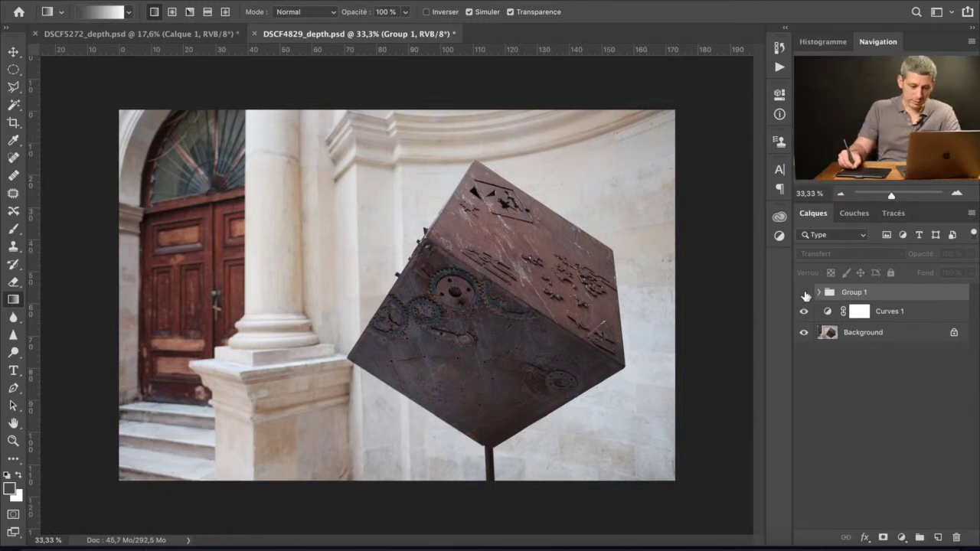
{"action": "left_click", "coordinate": [803, 293]}
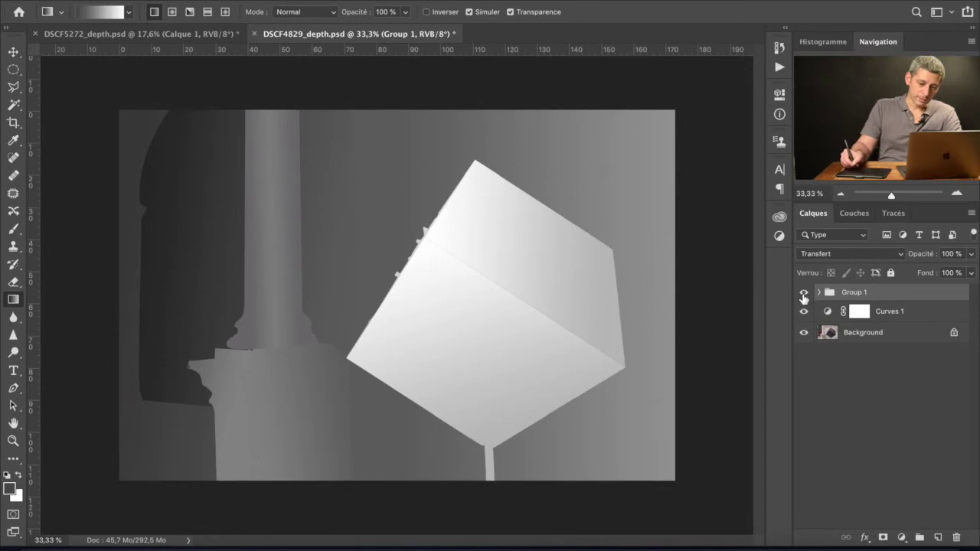
{"action": "left_click", "coordinate": [803, 293]}
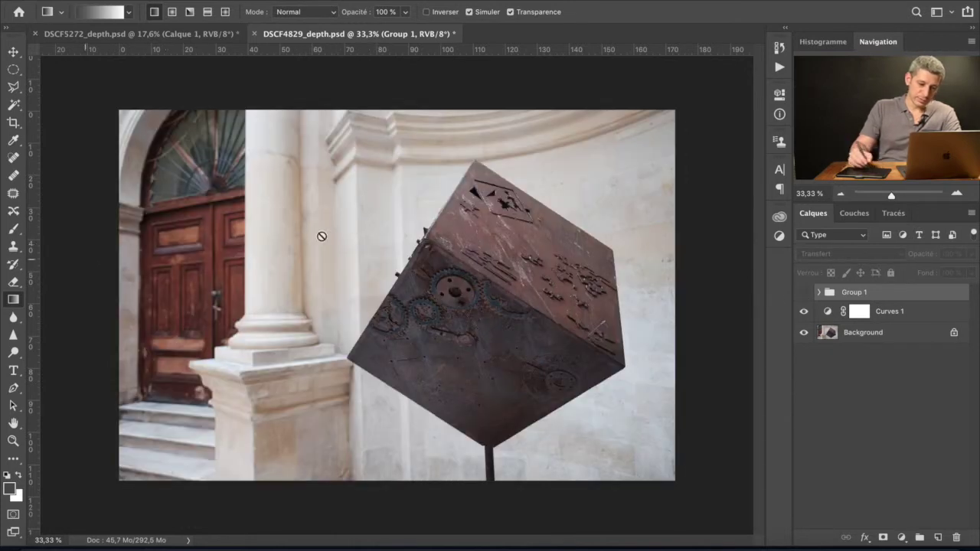
{"action": "left_click", "coordinate": [804, 293]}
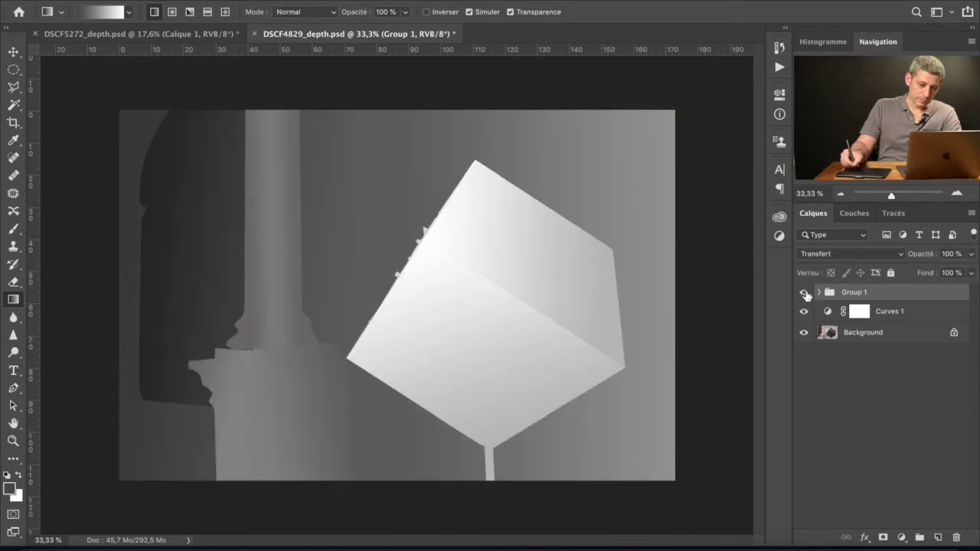
{"action": "left_click", "coordinate": [804, 293]}
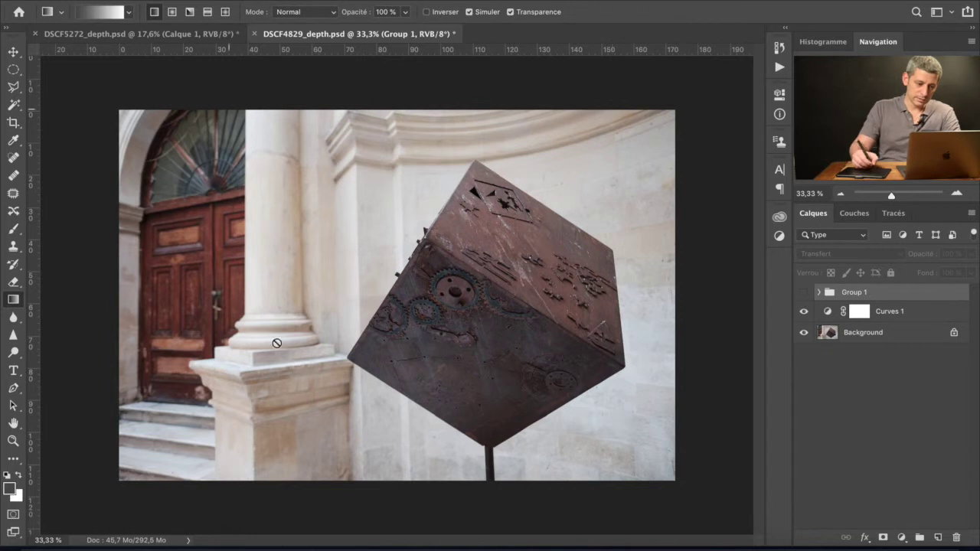
{"action": "left_click", "coordinate": [808, 294]}
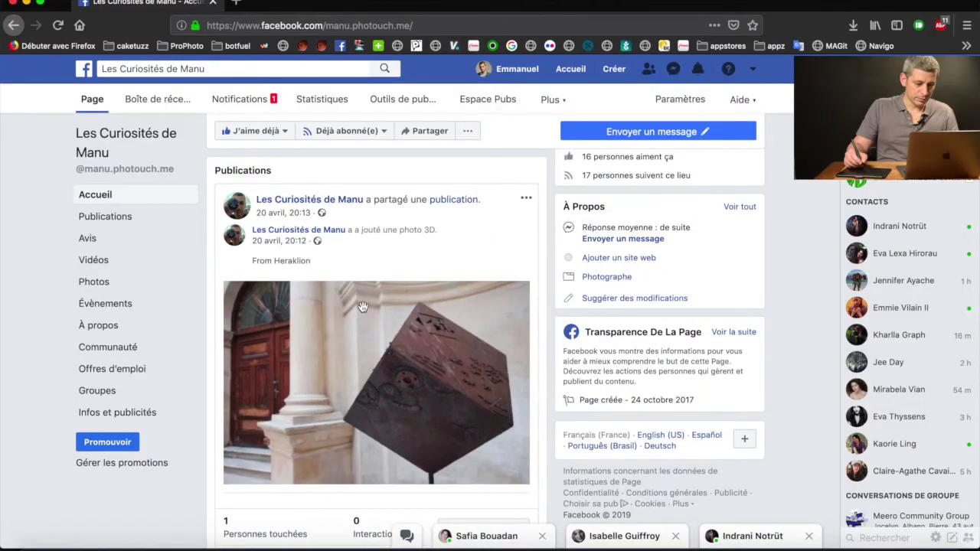
Step: Open the cube 3D photo from the page's From Heraklion post in the enlarged viewer
{"action": "left_click", "coordinate": [363, 307]}
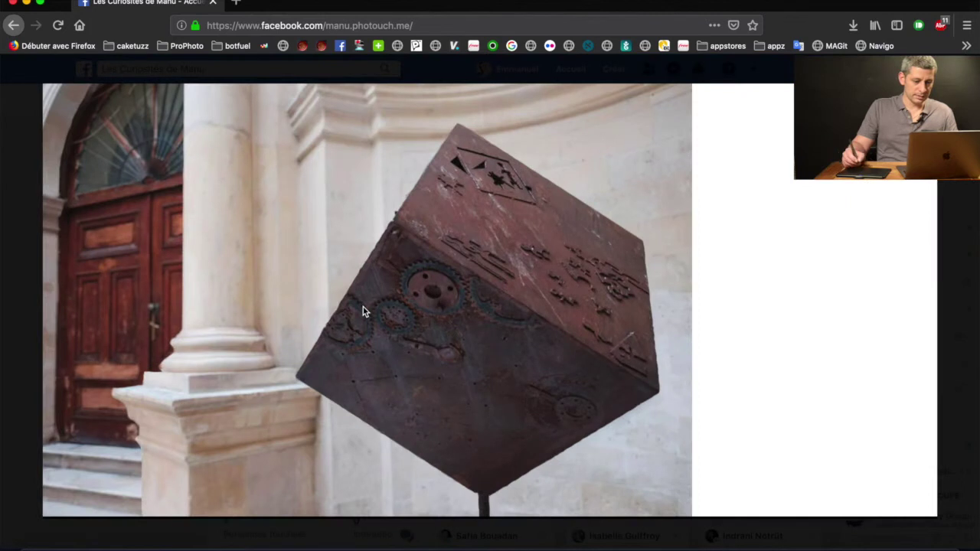